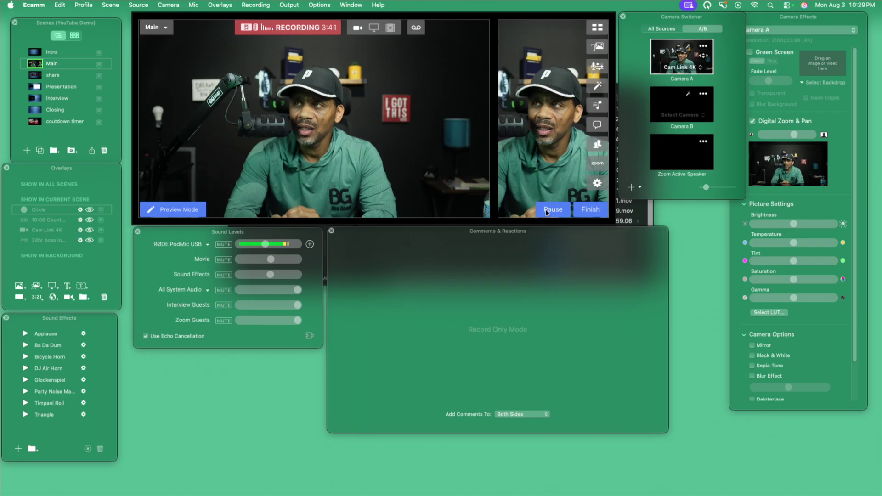
- Add a placeholder comment overlay to the horizontal canvas and shift it slightly along the lower part of the frame
{"action": "mouse_move", "coordinate": [533, 206]}
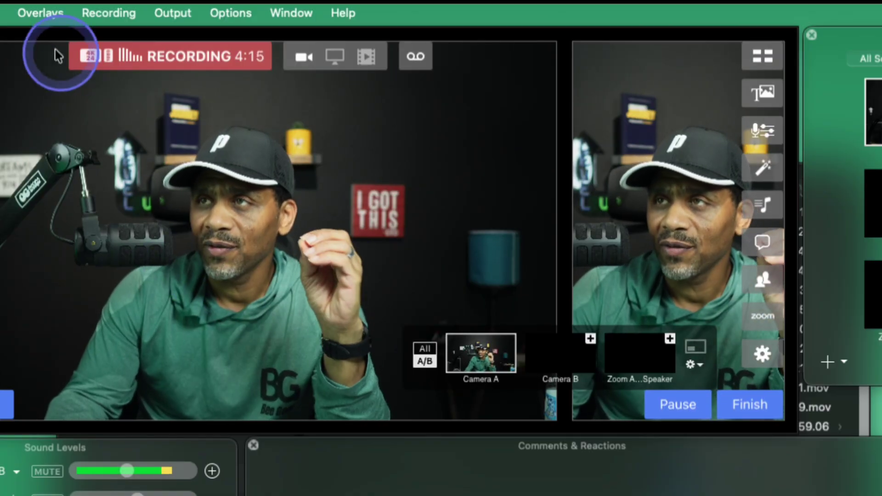
{"action": "left_click", "coordinate": [39, 14]}
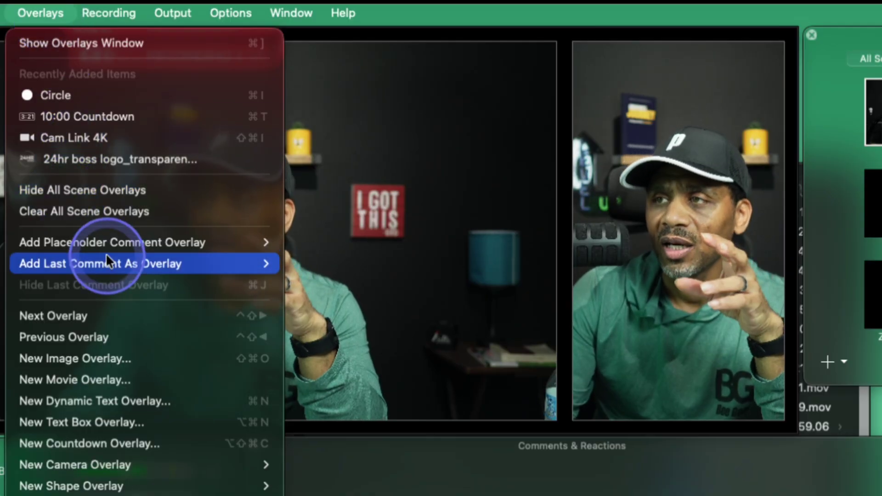
{"action": "mouse_move", "coordinate": [115, 242]}
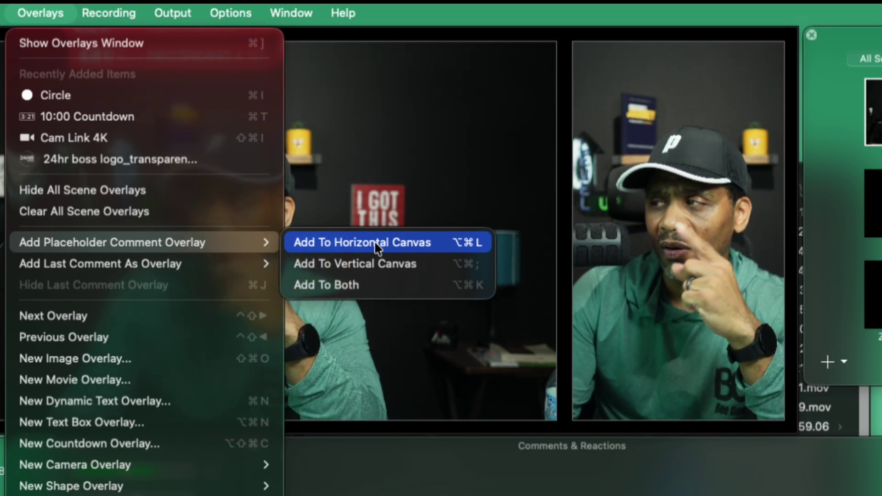
{"action": "left_click", "coordinate": [377, 248]}
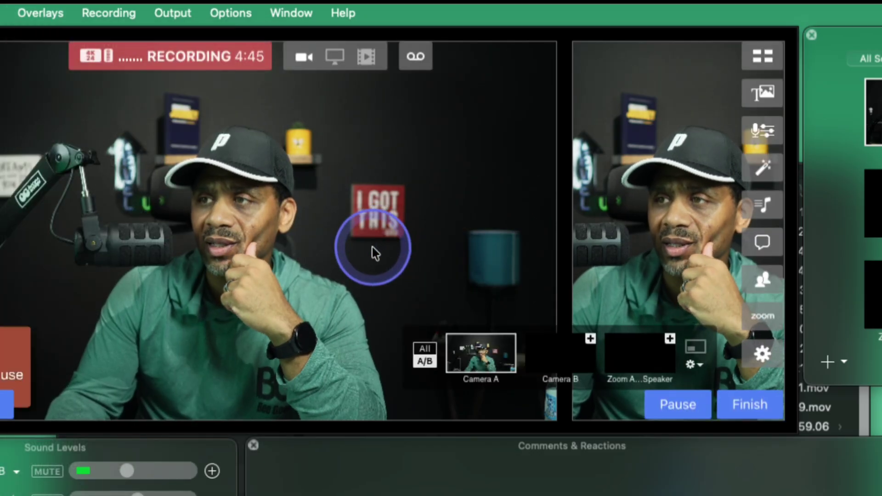
{"action": "left_click", "coordinate": [262, 340]}
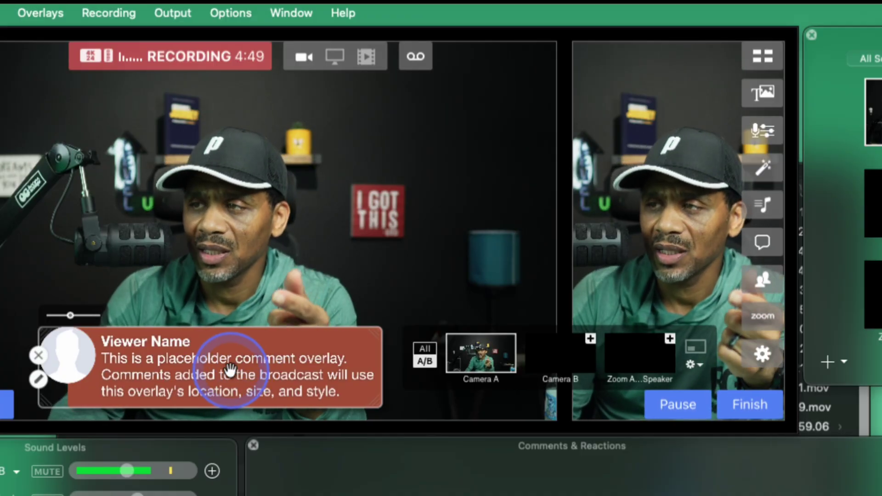
{"action": "mouse_move", "coordinate": [229, 368]}
{"action": "left_mouse_down"}
{"action": "mouse_move", "coordinate": [256, 364]}
{"action": "mouse_move", "coordinate": [213, 360]}
{"action": "mouse_move", "coordinate": [216, 368]}
{"action": "mouse_move", "coordinate": [230, 359]}
{"action": "left_mouse_up"}
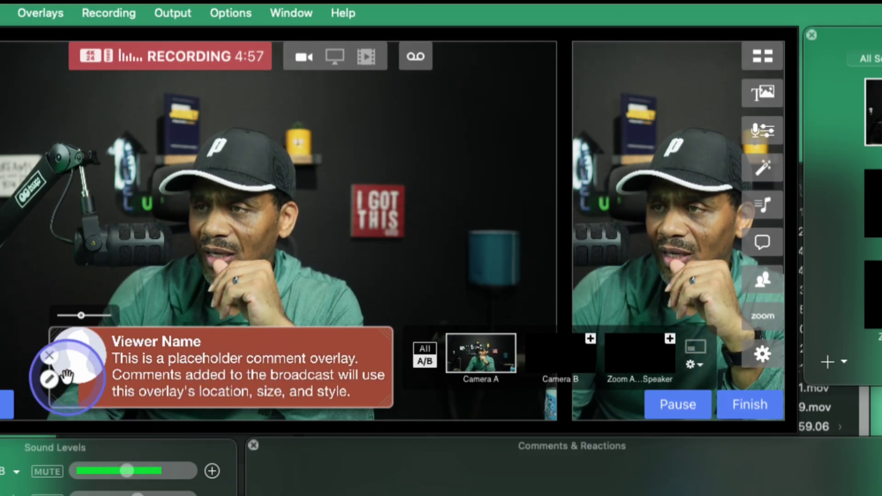
- Make the placeholder comment overlay's red background color semi-transparent at 82% opacity
{"action": "left_click", "coordinate": [50, 379]}
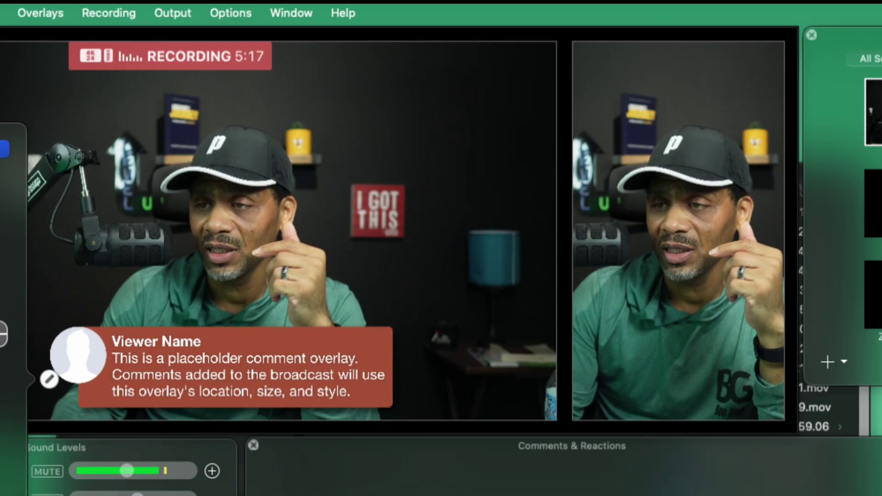
{"action": "left_click", "coordinate": [274, 367]}
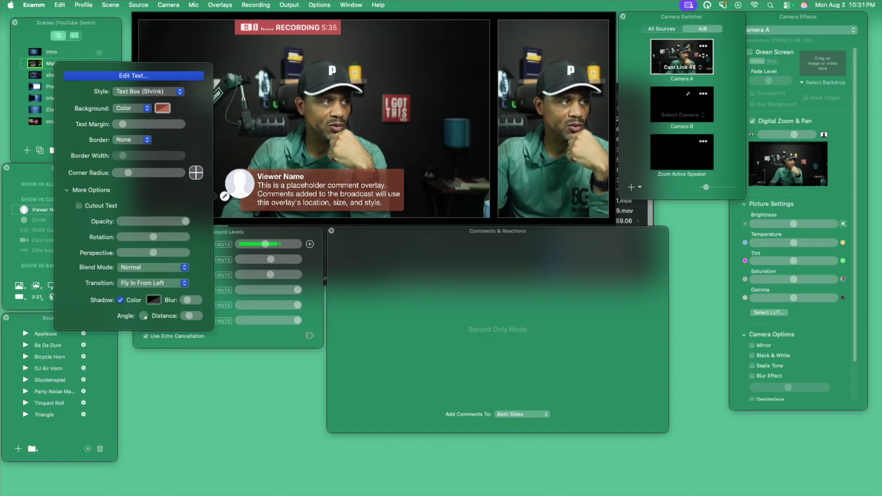
{"action": "left_click", "coordinate": [162, 108]}
{"action": "left_click_drag", "start_coordinate": [240, 150], "coordinate": [345, 89]}
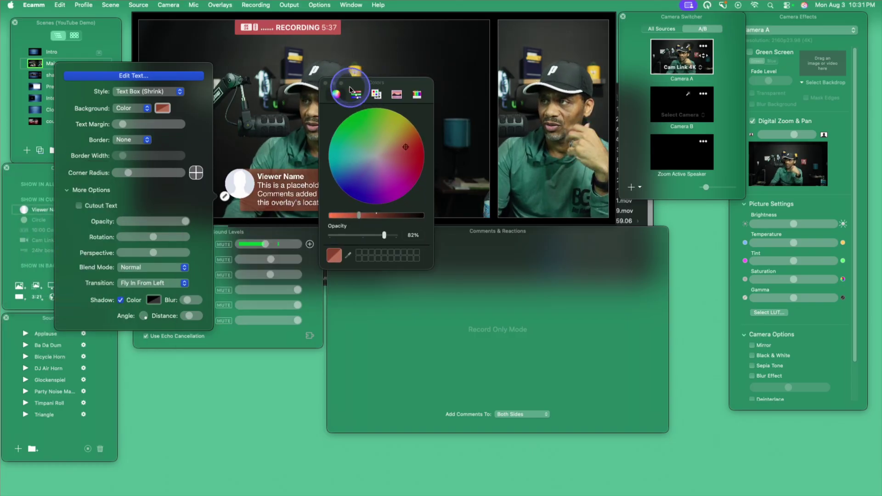
{"action": "left_click", "coordinate": [325, 83]}
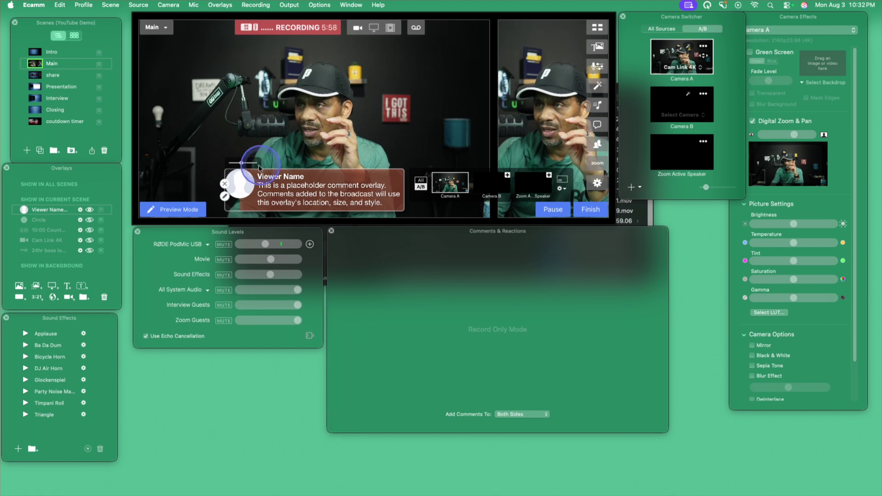
- Duplicate the placeholder comment overlay to the vertical canvas and fit the copy within the lower part of that frame
{"action": "right_click", "coordinate": [320, 191]}
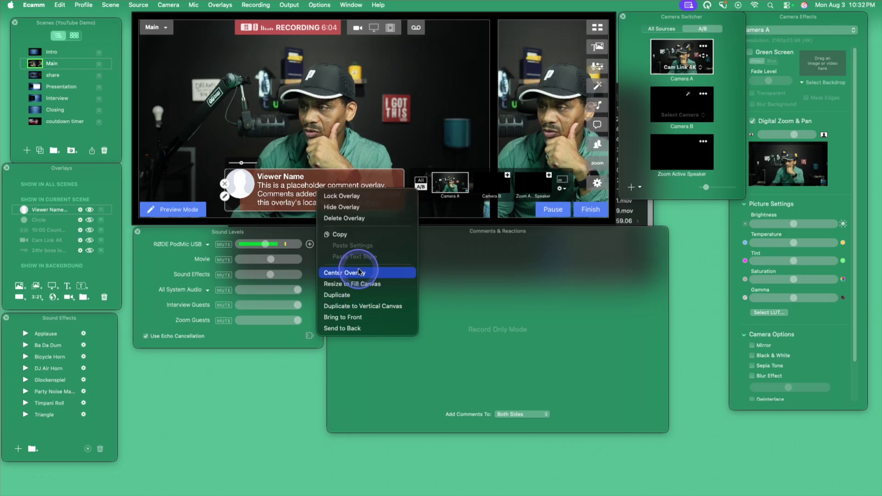
{"action": "left_click", "coordinate": [373, 306]}
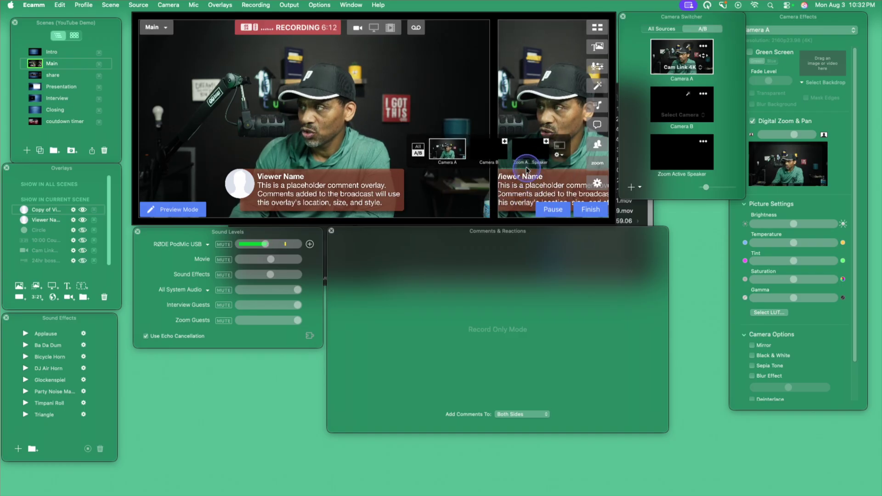
{"action": "left_click_drag", "start_coordinate": [520, 189], "coordinate": [431, 190]}
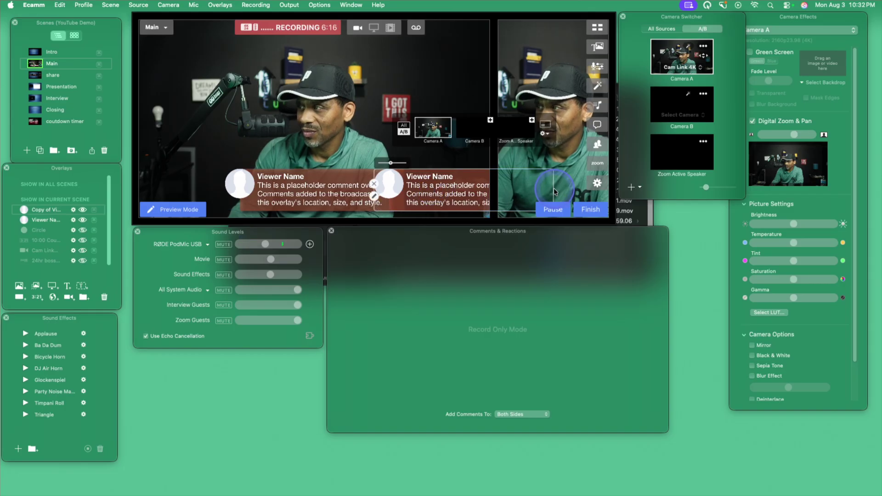
{"action": "mouse_move", "coordinate": [550, 188]}
{"action": "left_mouse_down"}
{"action": "mouse_move", "coordinate": [461, 187]}
{"action": "mouse_move", "coordinate": [554, 192]}
{"action": "left_mouse_up"}
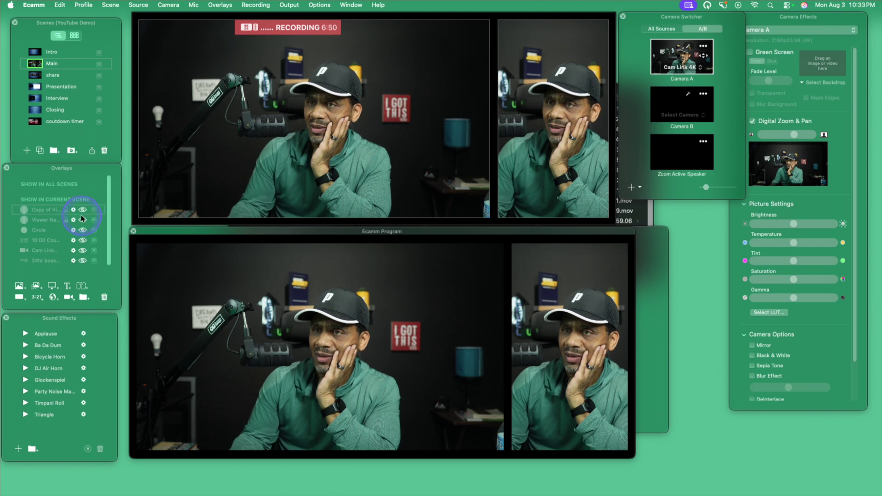
- Show the placeholder comment overlays on both the vertical and horizontal canvases, and close the program preview window
{"action": "left_click", "coordinate": [83, 209]}
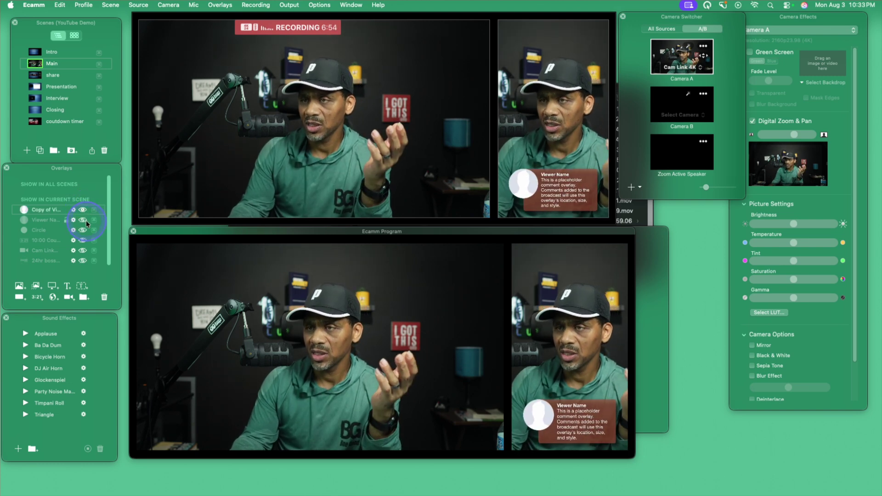
{"action": "left_click", "coordinate": [82, 220]}
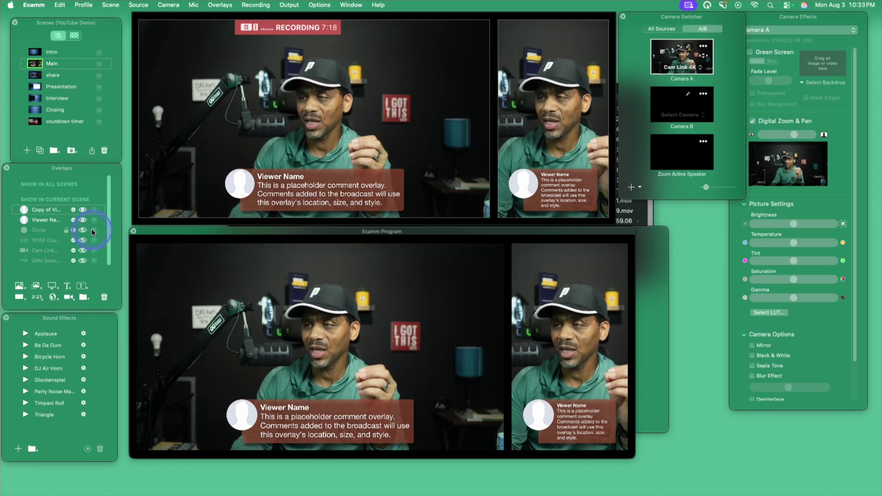
{"action": "left_click", "coordinate": [134, 232]}
{"action": "mouse_move", "coordinate": [226, 213]}
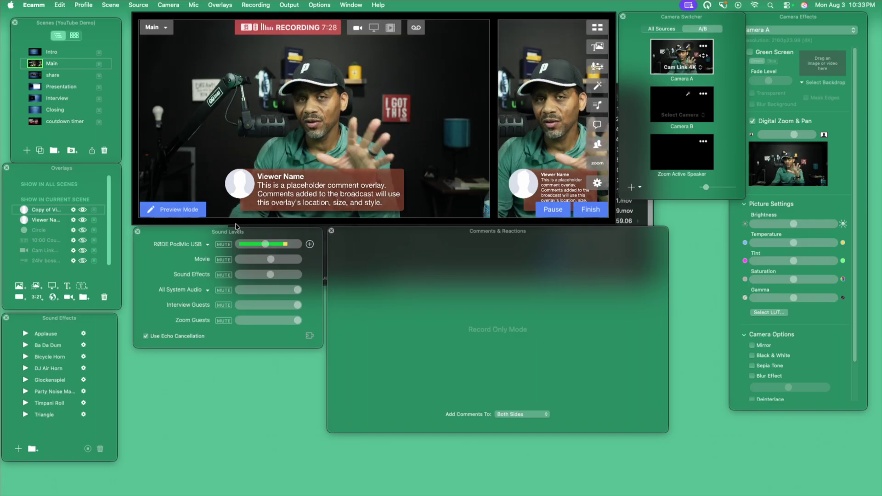
{"action": "left_click", "coordinate": [236, 226]}
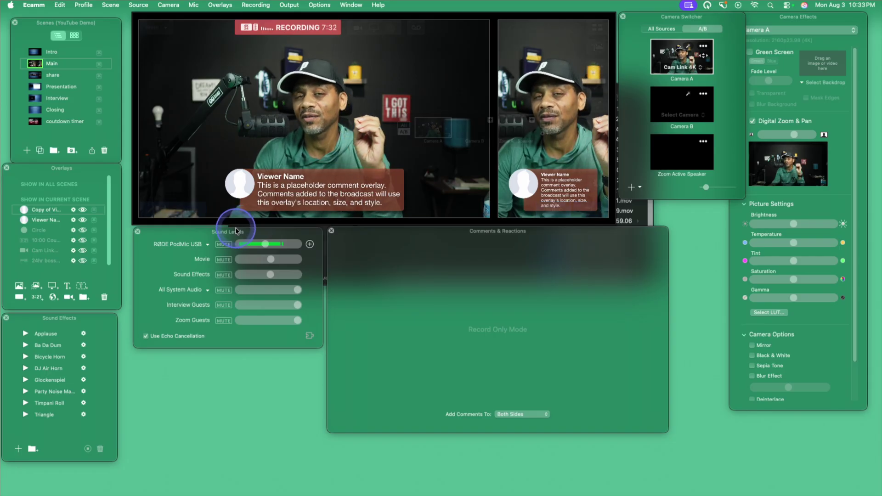
{"action": "mouse_move", "coordinate": [270, 224]}
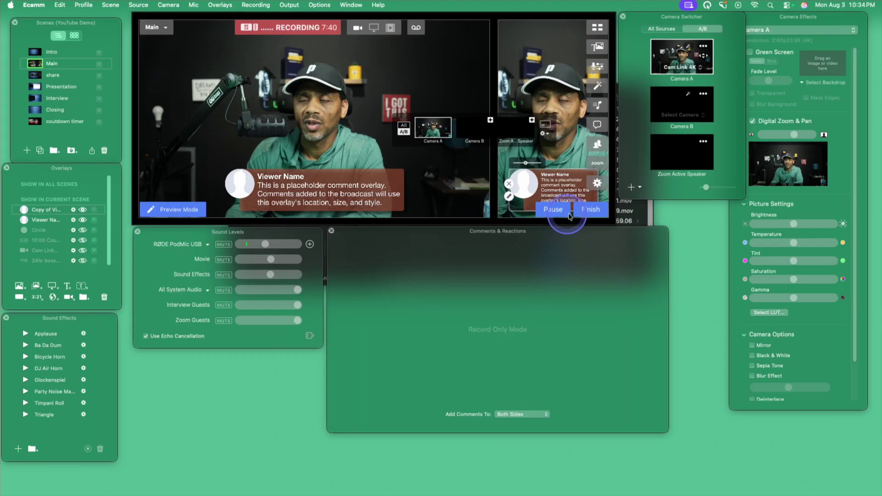
- Review the general preferences, the connected streaming destinations and the platforms offered for a new destination
{"action": "left_click", "coordinate": [597, 185]}
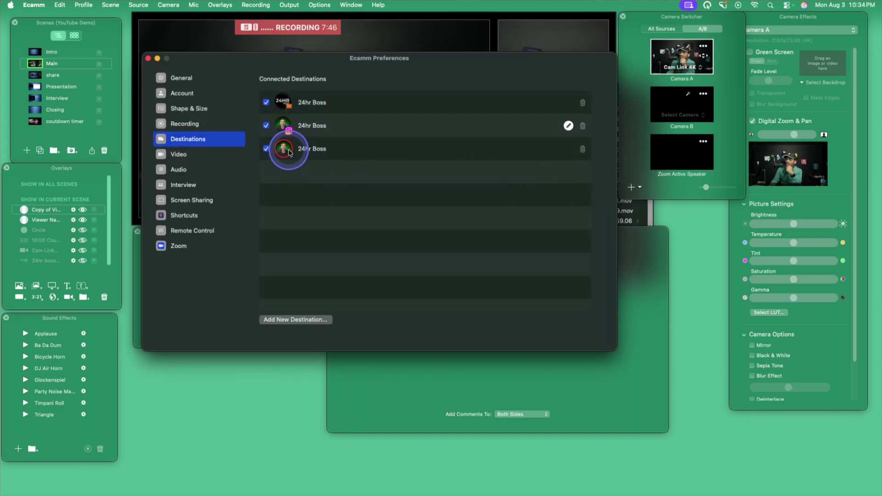
{"action": "left_click", "coordinate": [179, 81]}
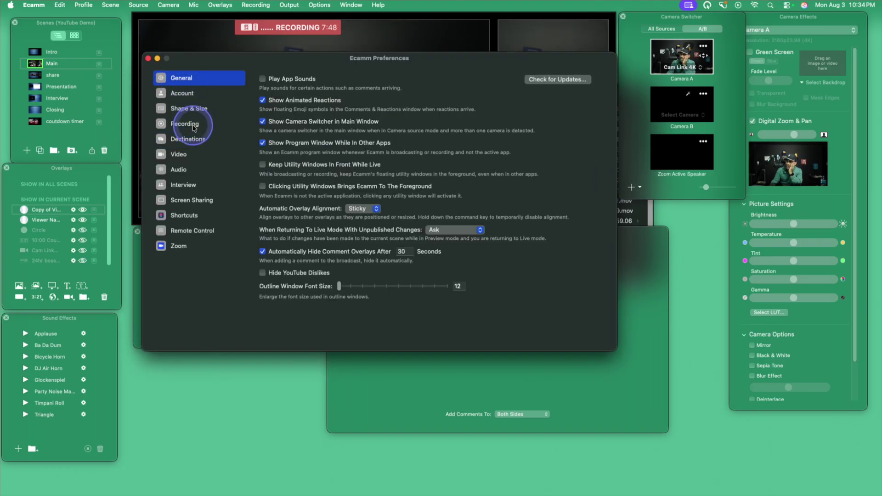
{"action": "left_click", "coordinate": [195, 140]}
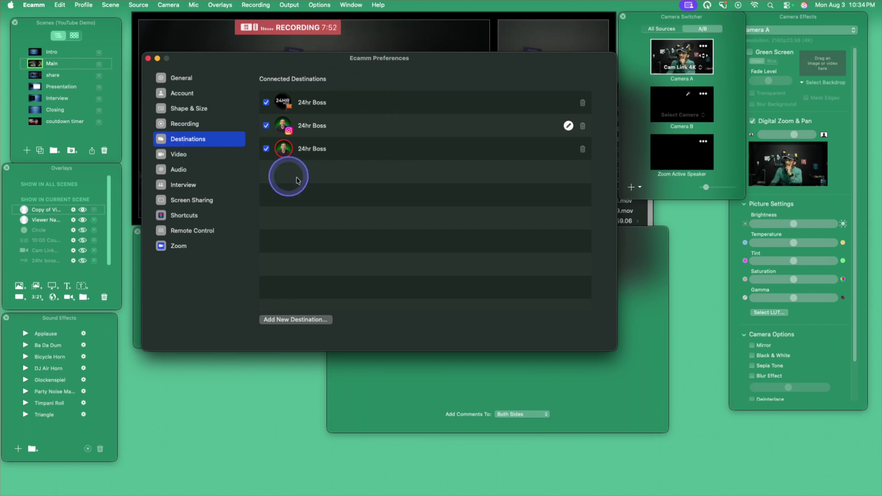
{"action": "left_click", "coordinate": [294, 320]}
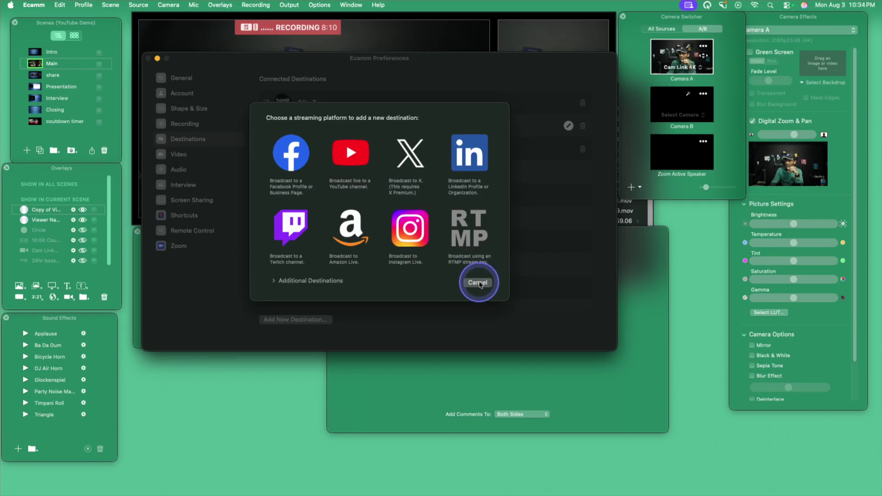
{"action": "left_click", "coordinate": [482, 283]}
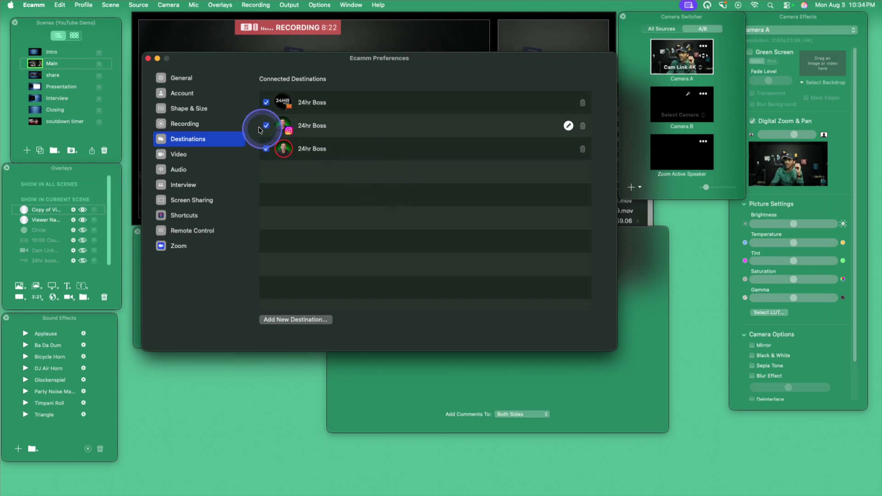
{"action": "left_click", "coordinate": [148, 58]}
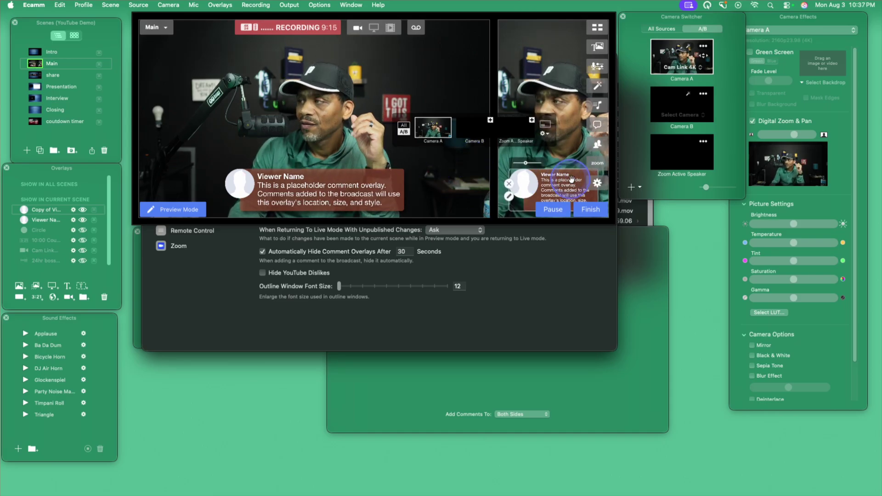
{"action": "left_click", "coordinate": [598, 185]}
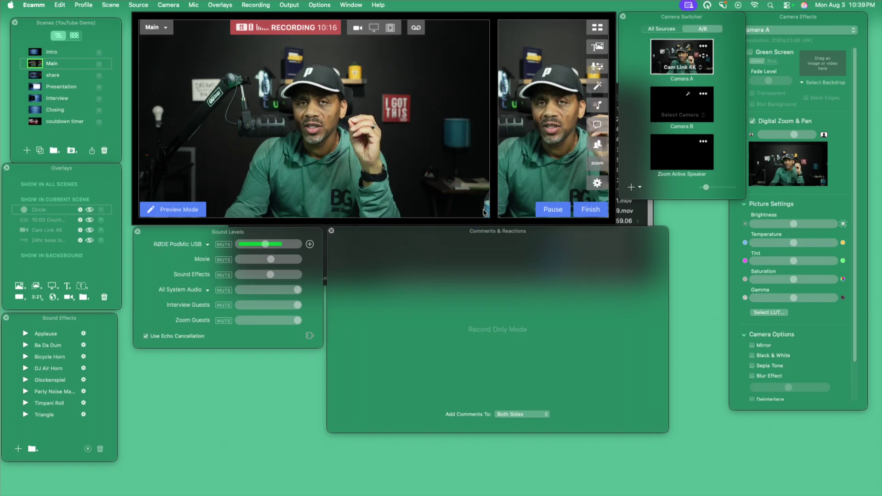
{"action": "left_click", "coordinate": [485, 212]}
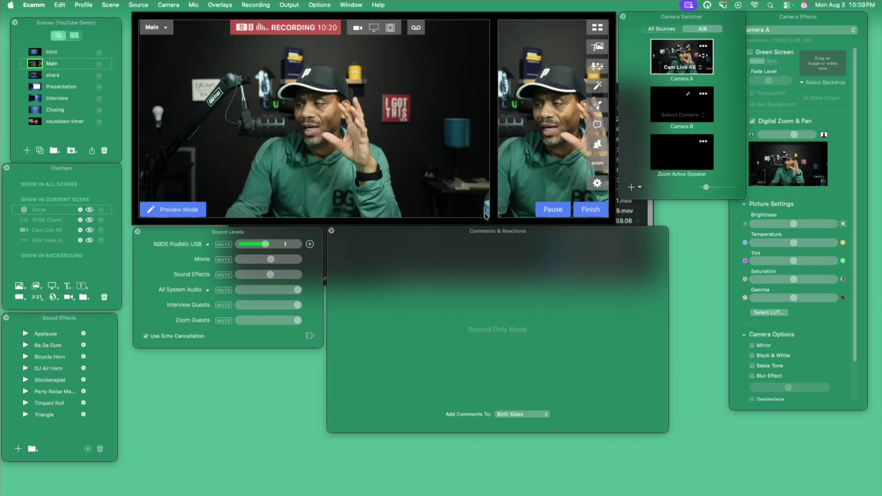
{"action": "left_click", "coordinate": [485, 215]}
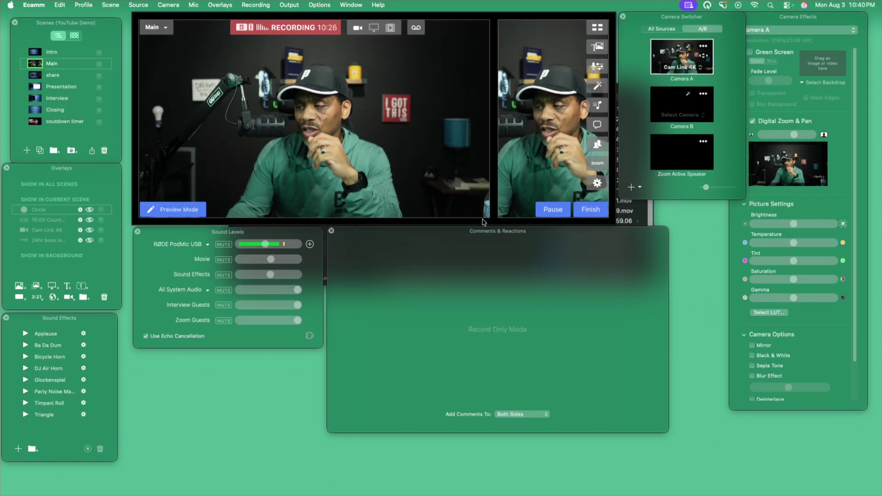
{"action": "left_click", "coordinate": [492, 361]}
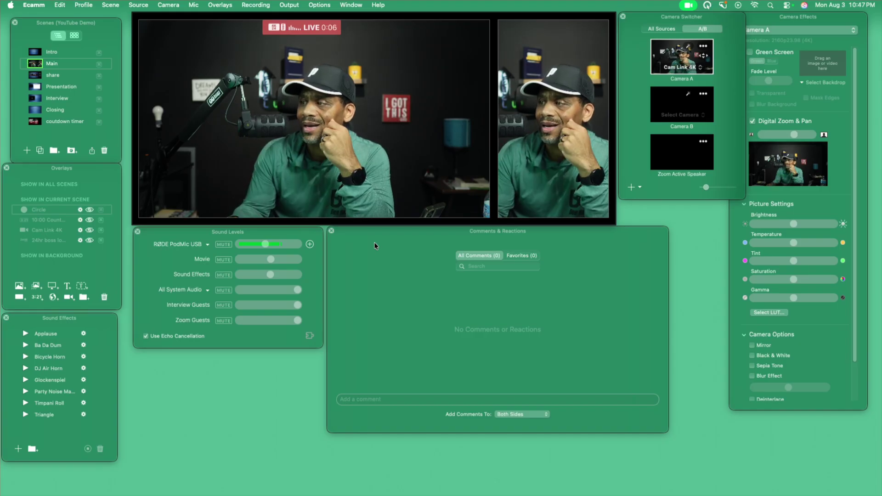
- Browse the live viewer comments and add the "Hello 👋🏽 so you're live" comment to the broadcast on both canvases
{"action": "mouse_move", "coordinate": [388, 213]}
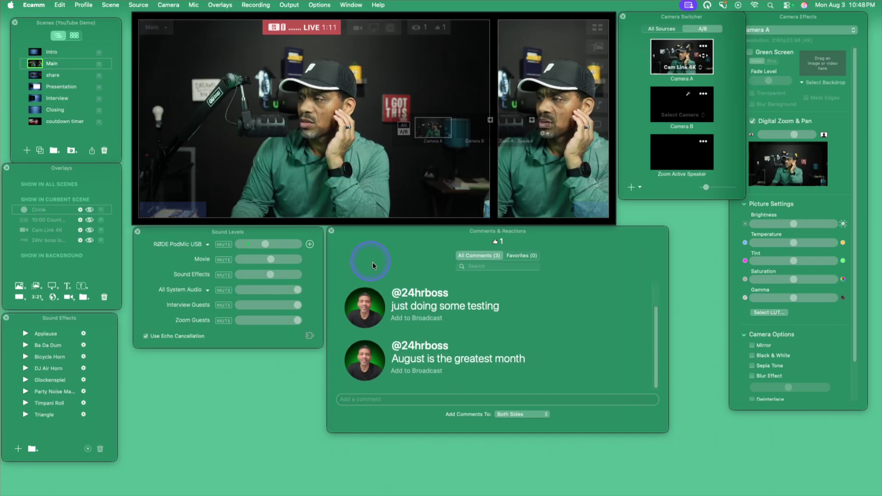
{"action": "scroll", "coordinate": [495, 360], "scroll_direction": "up", "scroll_amount": 2}
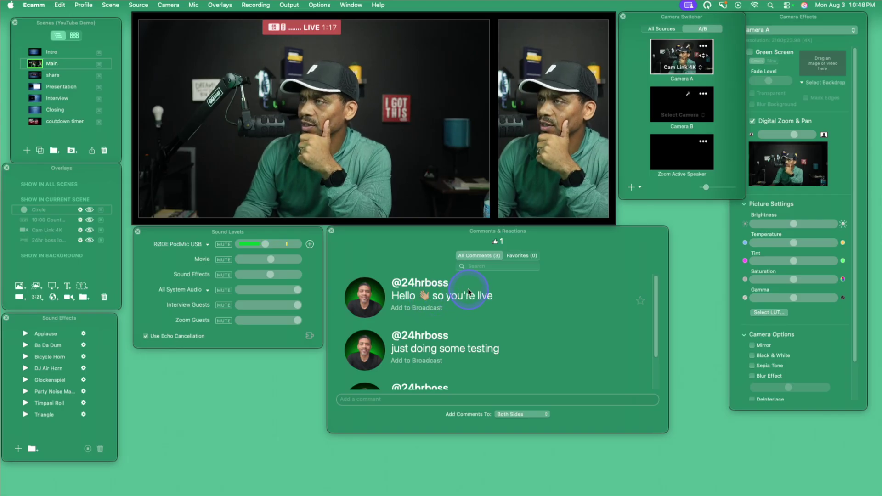
{"action": "scroll", "coordinate": [413, 307], "scroll_direction": "down", "scroll_amount": 2}
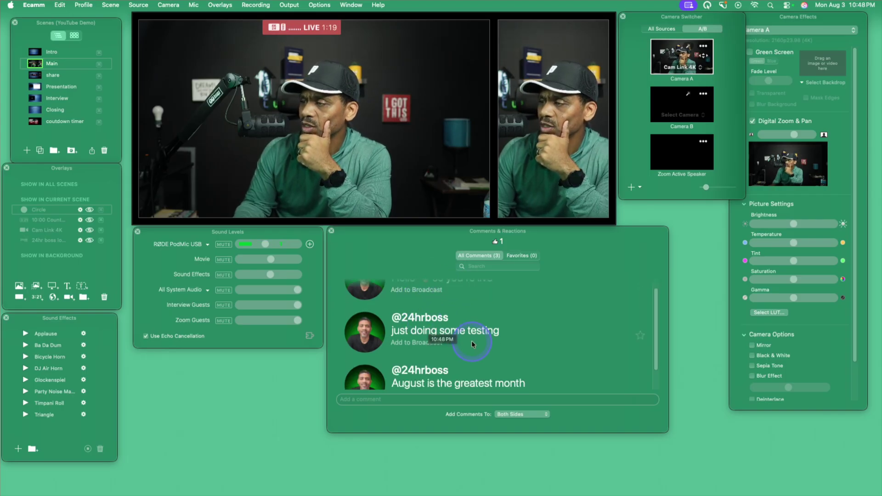
{"action": "scroll", "coordinate": [487, 363], "scroll_direction": "up", "scroll_amount": 2}
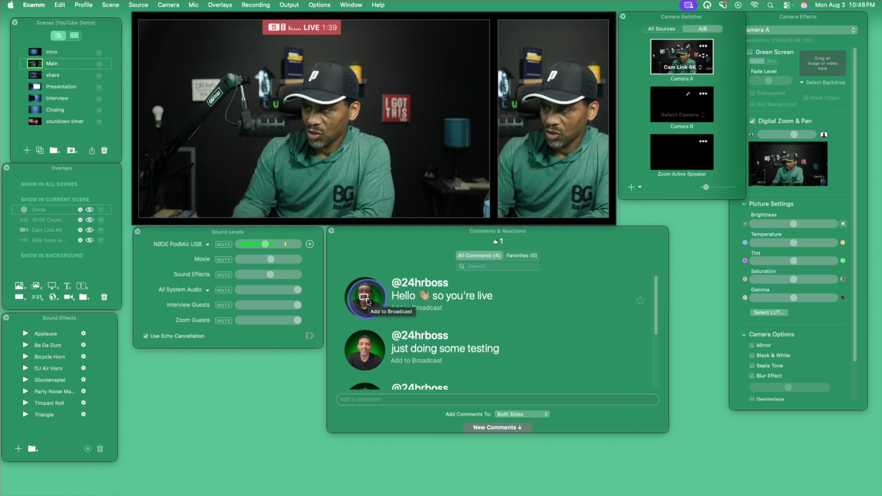
{"action": "left_click", "coordinate": [365, 299]}
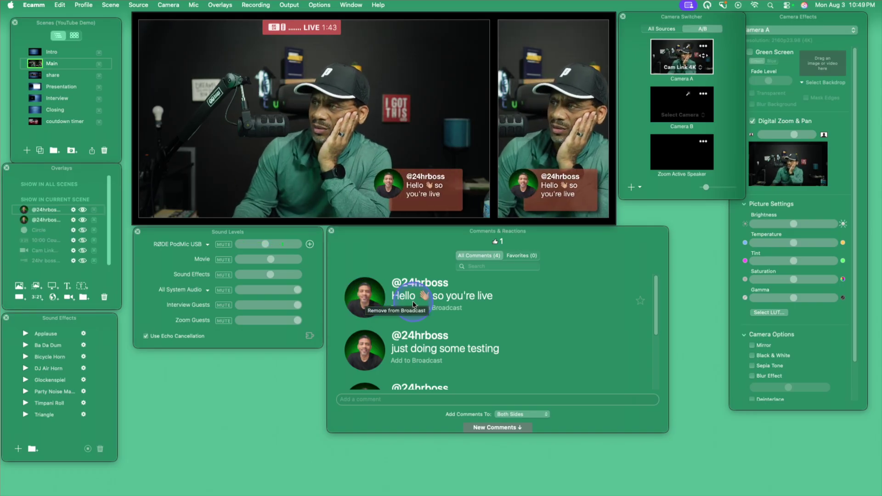
{"action": "left_click", "coordinate": [450, 309]}
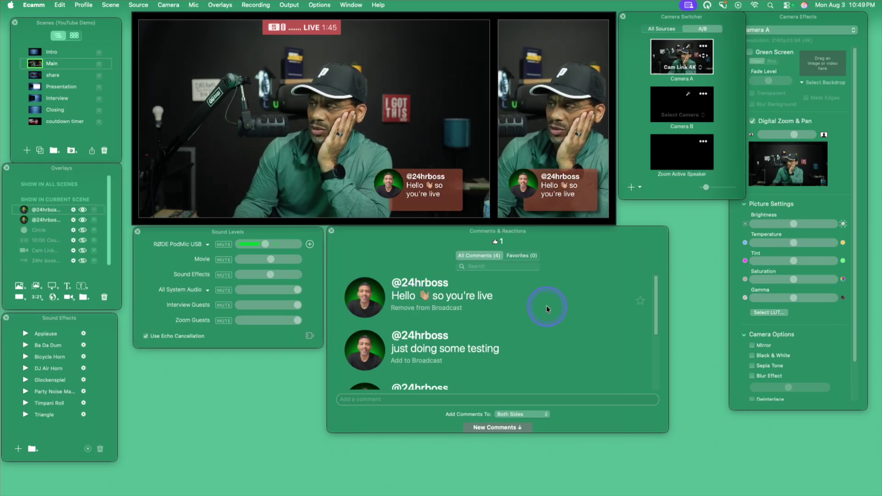
- Widen the comment overlay on the horizontal canvas and move it to the lower centre of the frame
{"action": "left_click", "coordinate": [443, 187]}
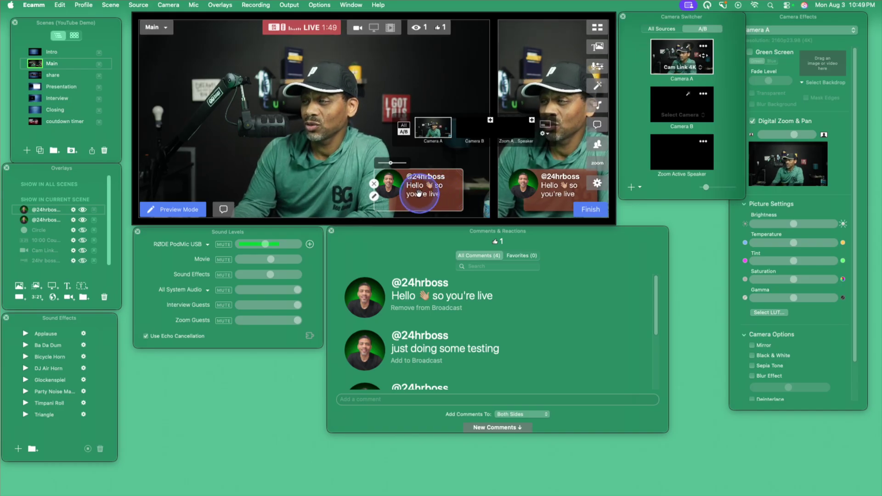
{"action": "left_click", "coordinate": [462, 191]}
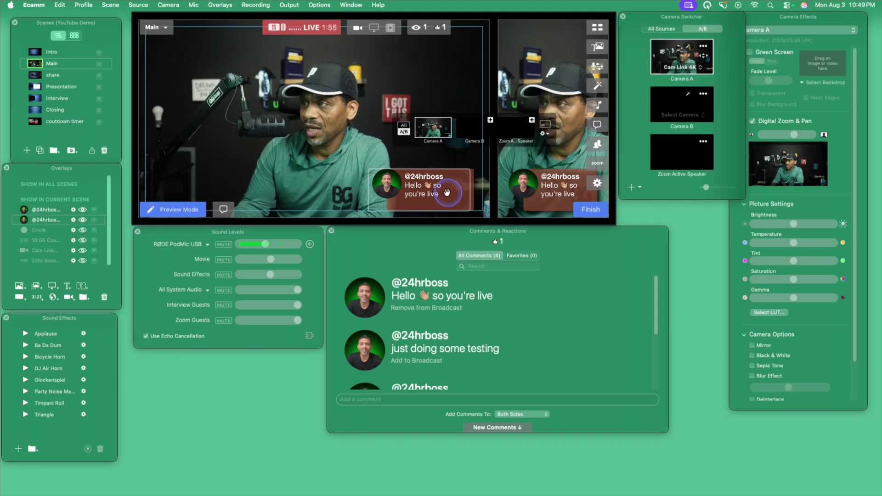
{"action": "mouse_move", "coordinate": [448, 190]}
{"action": "left_mouse_down"}
{"action": "mouse_move", "coordinate": [333, 193]}
{"action": "mouse_move", "coordinate": [419, 191]}
{"action": "mouse_move", "coordinate": [384, 192]}
{"action": "left_mouse_up"}
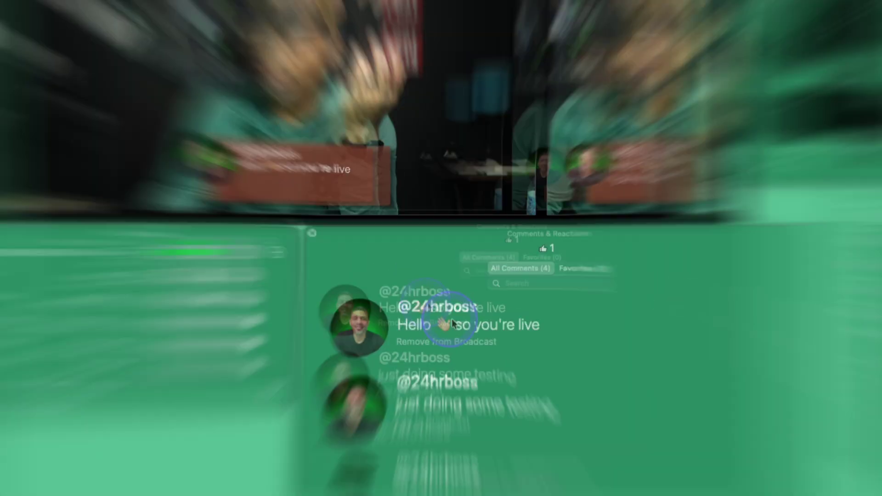
- Remove the "Hello 👋🏽 so you're live" comment from the broadcast on both canvases
{"action": "left_click", "coordinate": [365, 354]}
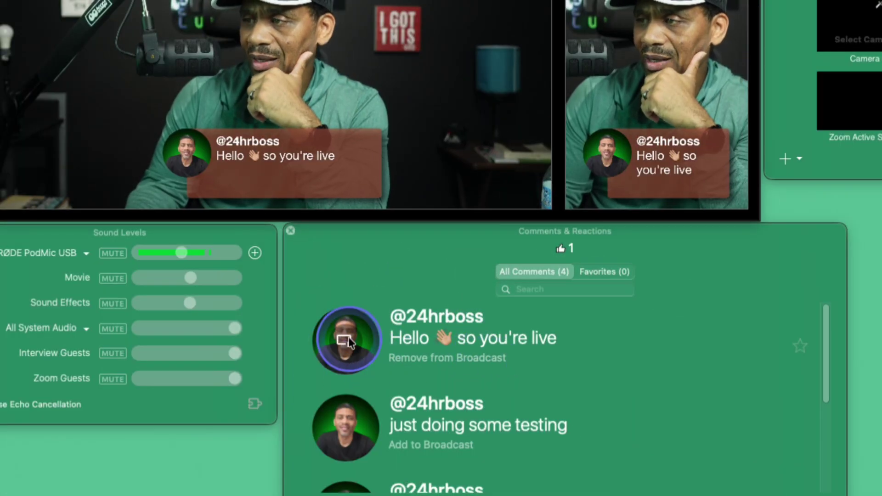
{"action": "scroll", "coordinate": [401, 409], "scroll_direction": "down", "scroll_amount": 1}
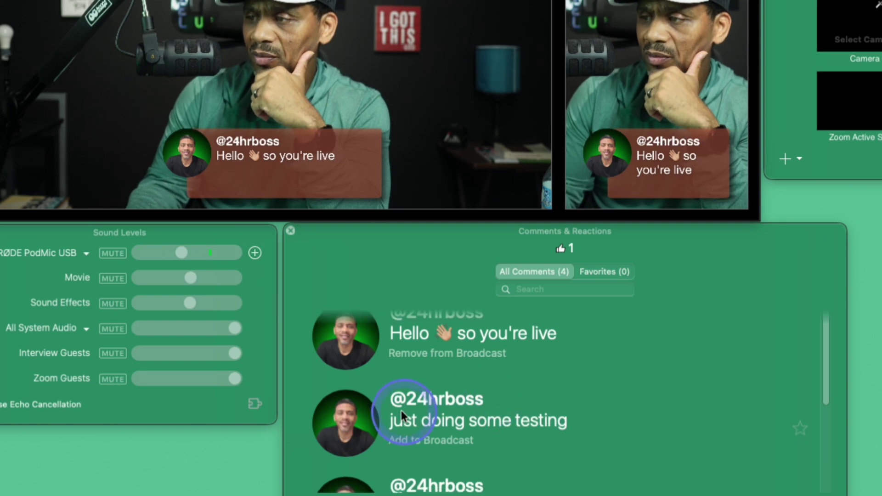
{"action": "scroll", "coordinate": [455, 381], "scroll_direction": "up", "scroll_amount": 1}
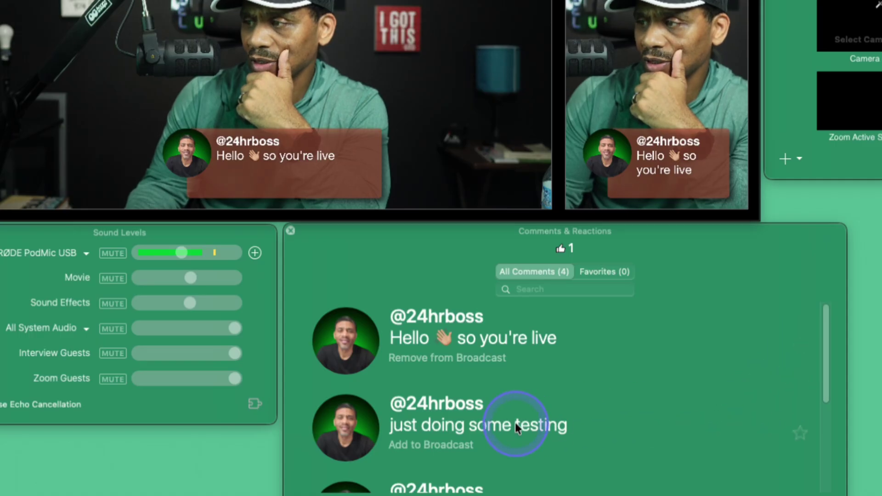
{"action": "scroll", "coordinate": [546, 422], "scroll_direction": "down", "scroll_amount": 2}
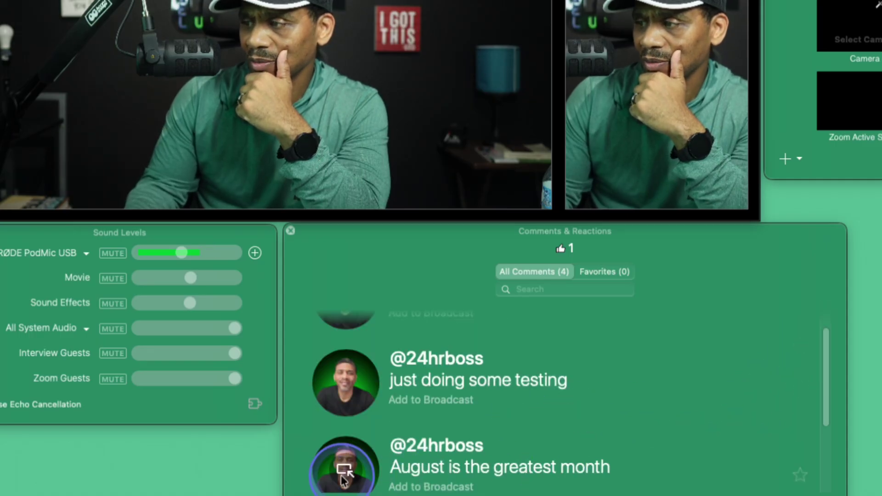
- Mark the "August is the greatest month" comment and the viewer's question about FB multi-platform creators as favorites
{"action": "left_click", "coordinate": [800, 475]}
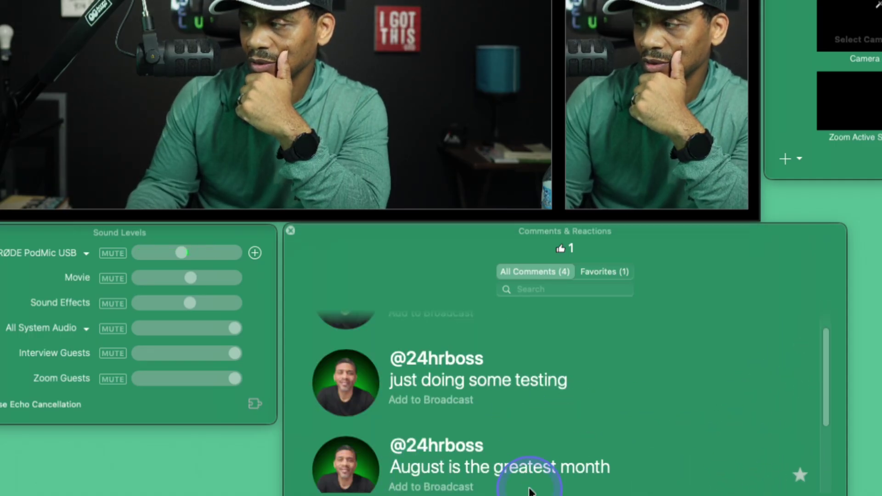
{"action": "scroll", "coordinate": [352, 464], "scroll_direction": "down", "scroll_amount": 5}
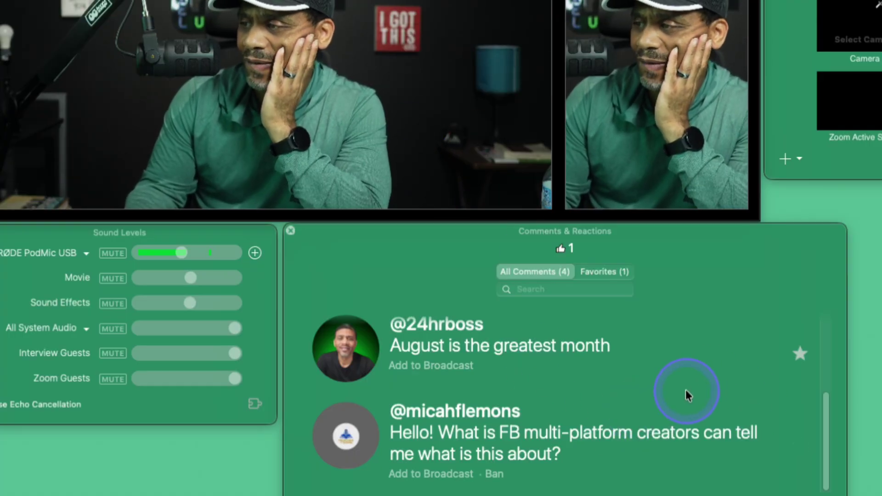
{"action": "scroll", "coordinate": [555, 402], "scroll_direction": "up", "scroll_amount": 1}
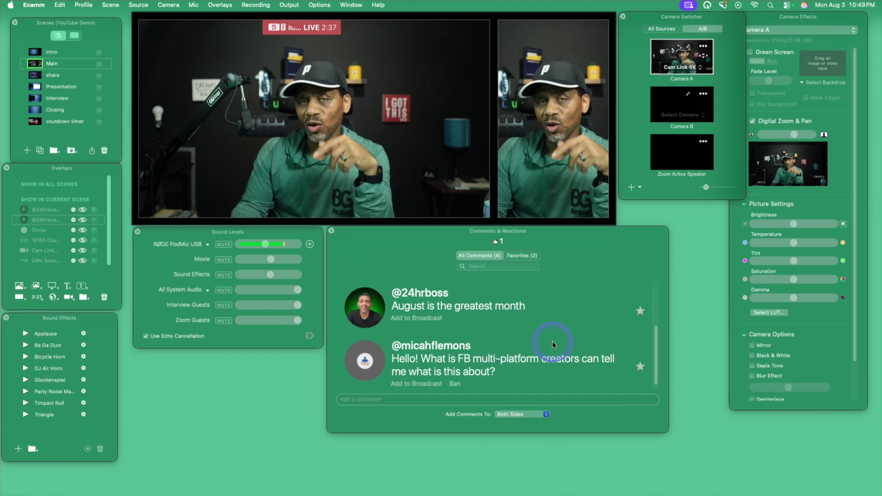
- Review the favorite comments, and return to browsing the list of all comments
{"action": "left_click", "coordinate": [519, 257]}
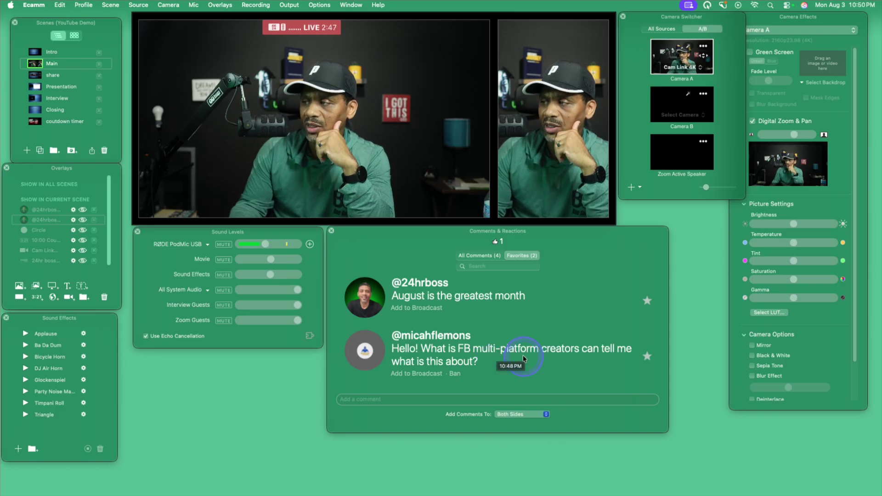
{"action": "left_click", "coordinate": [469, 257]}
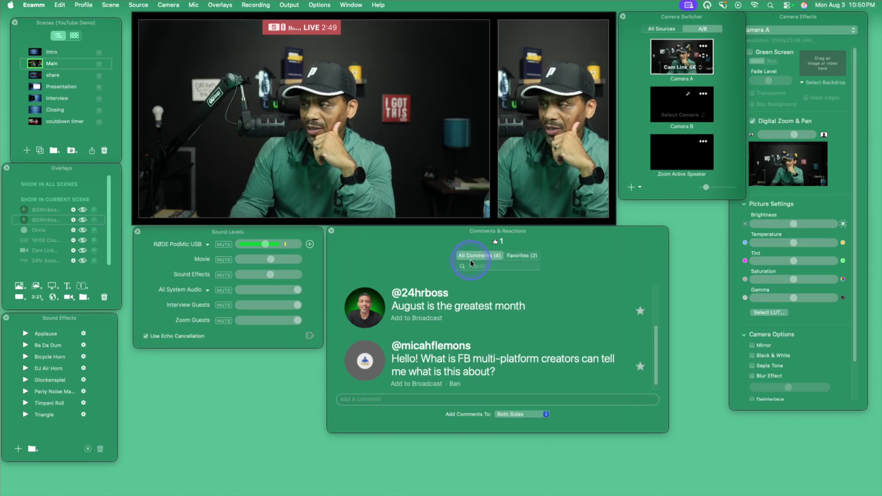
{"action": "scroll", "coordinate": [469, 326], "scroll_direction": "down", "scroll_amount": 1}
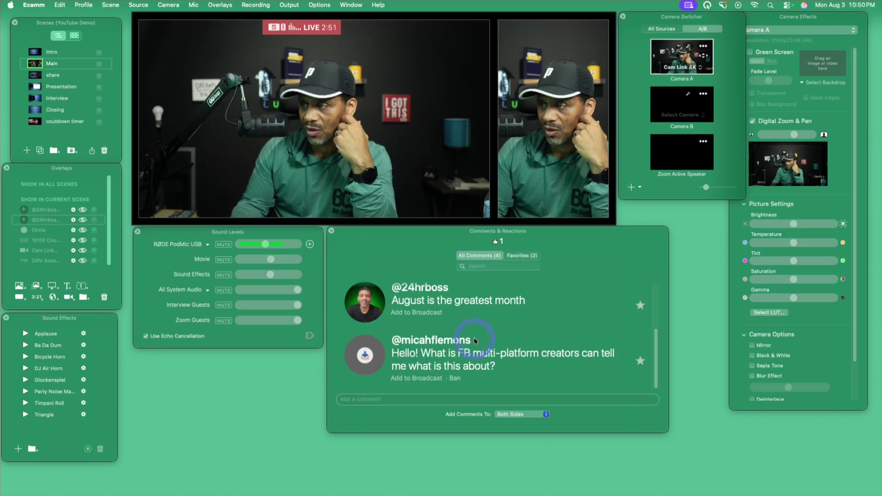
{"action": "scroll", "coordinate": [514, 333], "scroll_direction": "up", "scroll_amount": 5}
{"action": "scroll", "coordinate": [556, 332], "scroll_direction": "down", "scroll_amount": 3}
{"action": "scroll", "coordinate": [629, 345], "scroll_direction": "down", "scroll_amount": 3}
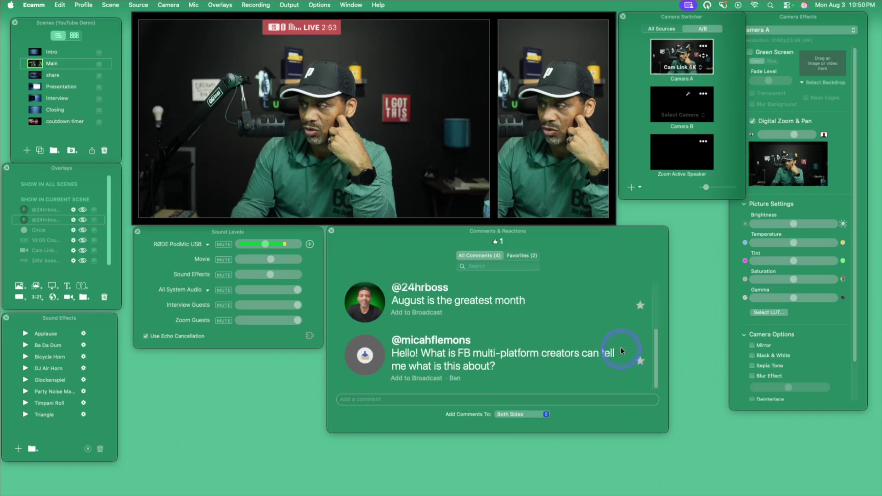
- Add the viewer's "Hello! What is FB multi-platform creators" question to the broadcast on both canvases
{"action": "scroll", "coordinate": [611, 321], "scroll_direction": "up", "scroll_amount": 3}
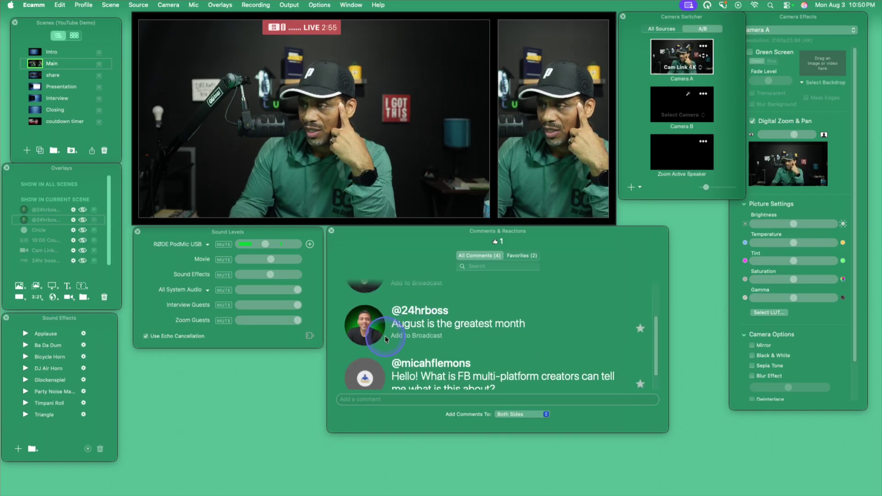
{"action": "mouse_move", "coordinate": [373, 331]}
{"action": "scroll", "coordinate": [372, 334], "scroll_direction": "down", "scroll_amount": 1}
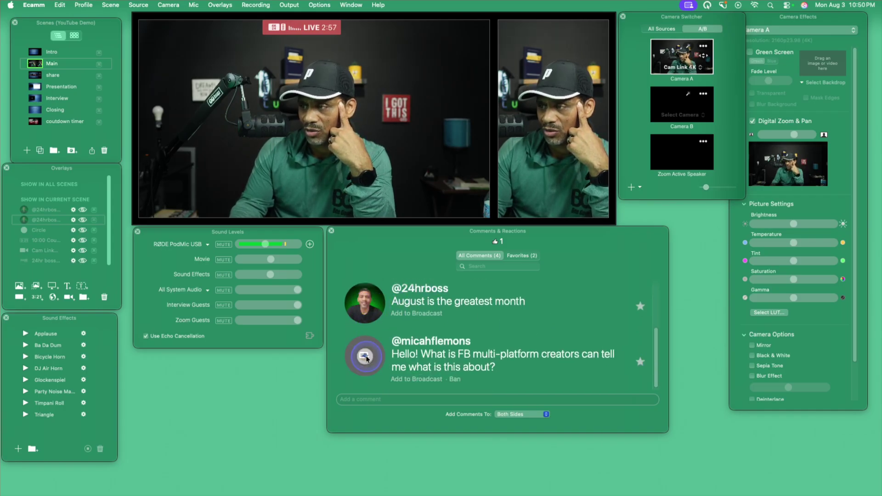
{"action": "left_click", "coordinate": [366, 356]}
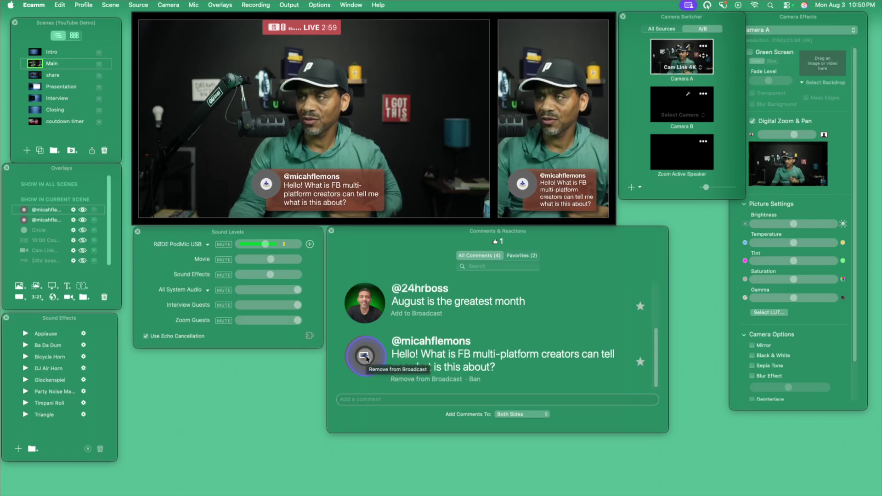
- Widen the comment overlay on the horizontal canvas so the question's text fits on two lines
{"action": "mouse_move", "coordinate": [364, 202]}
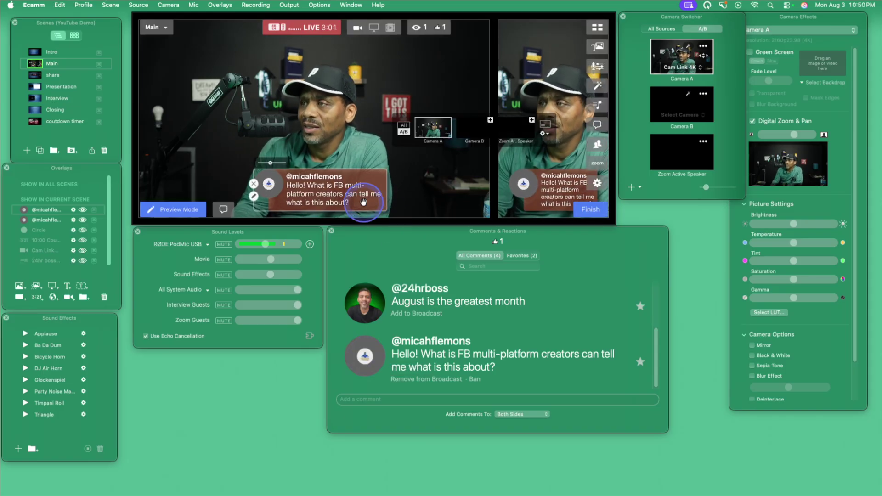
{"action": "left_click_drag", "start_coordinate": [388, 188], "coordinate": [430, 191]}
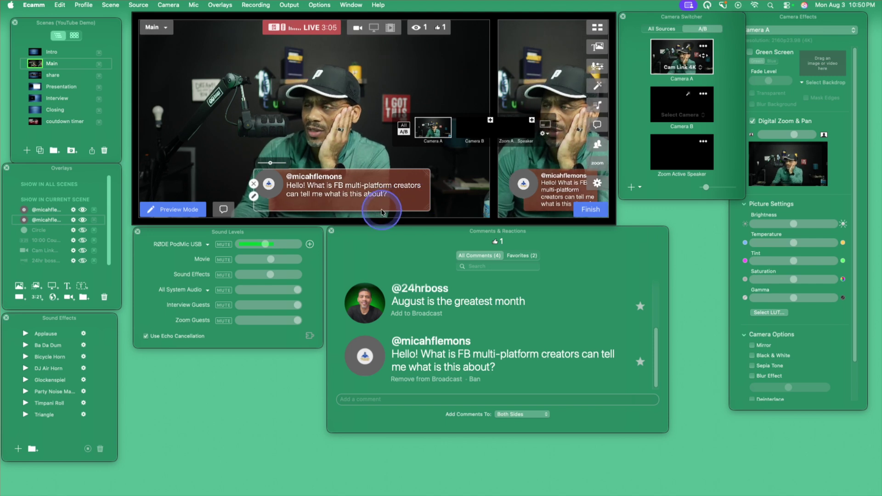
{"action": "left_click", "coordinate": [404, 219]}
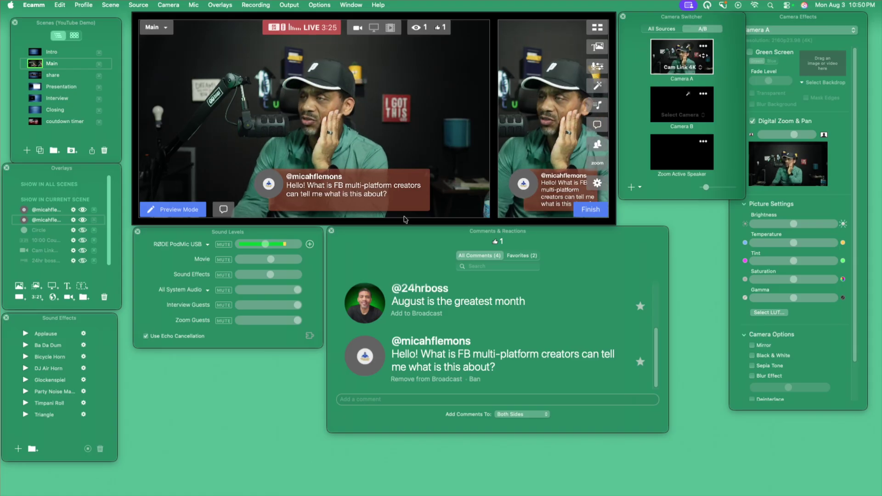
{"action": "left_click", "coordinate": [406, 219]}
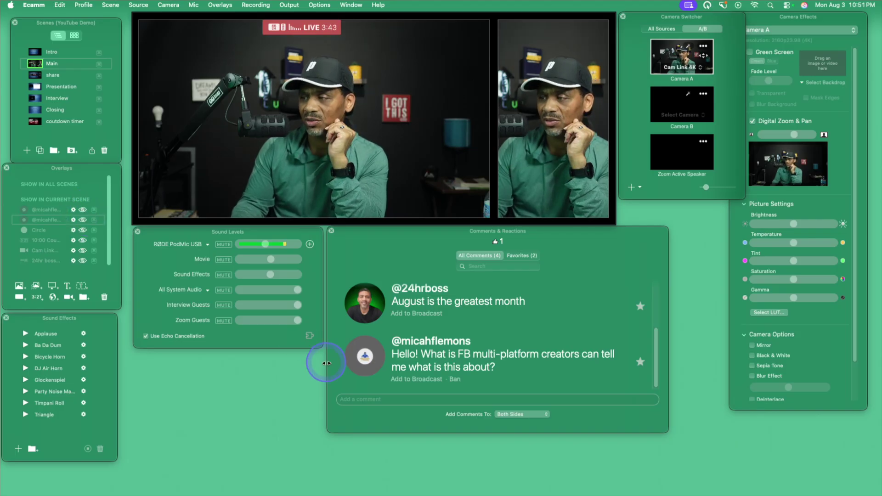
- Put the viewer's question about FB multi-platform creators back on the broadcast and select its overlay on the horizontal canvas
{"action": "left_click", "coordinate": [368, 355]}
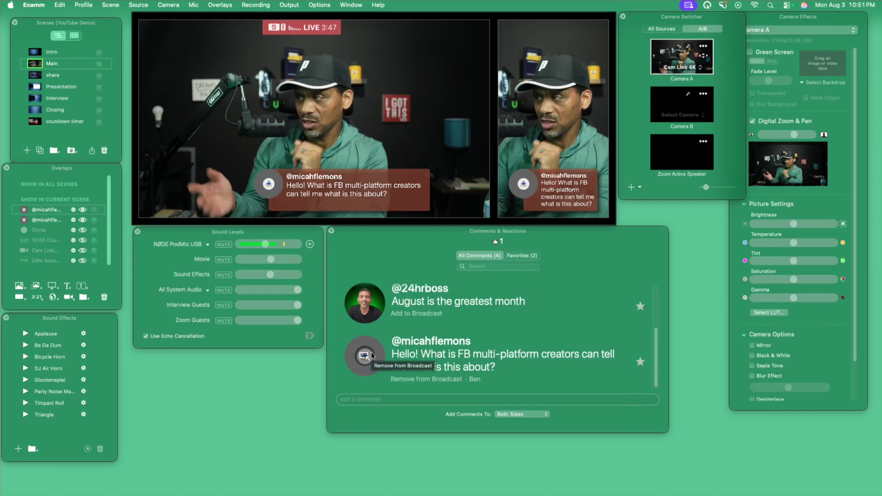
{"action": "mouse_move", "coordinate": [397, 195]}
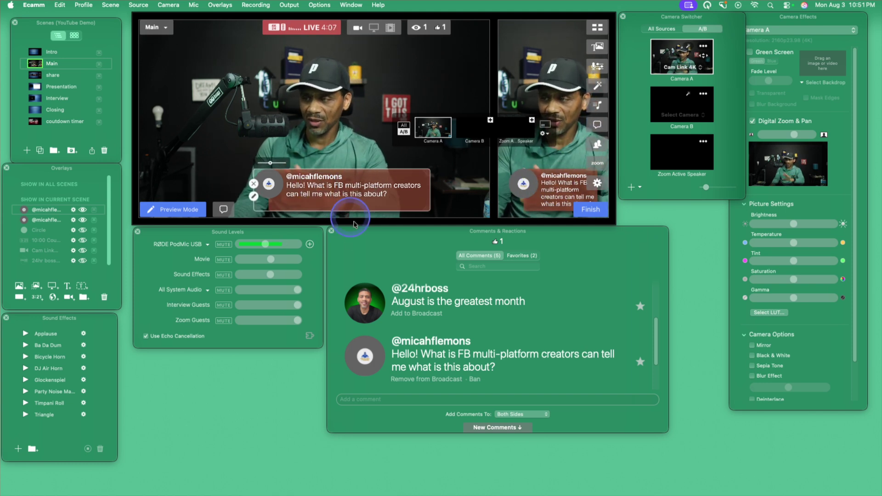
{"action": "left_click", "coordinate": [374, 171]}
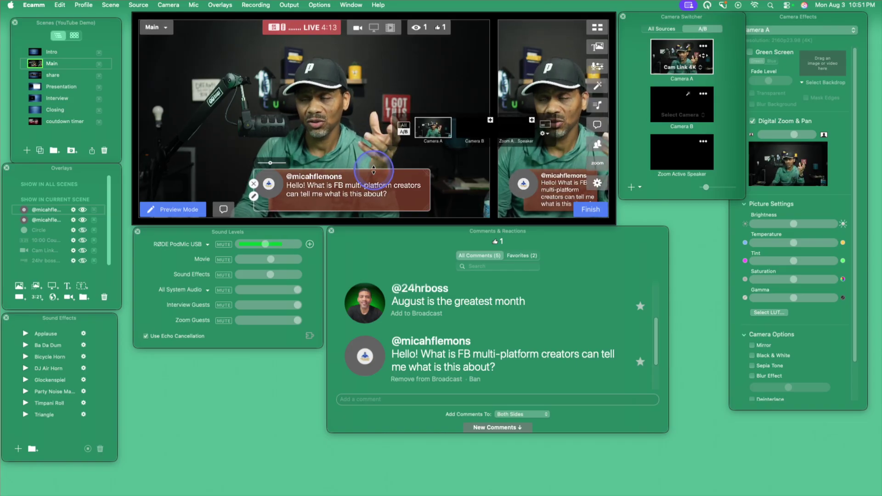